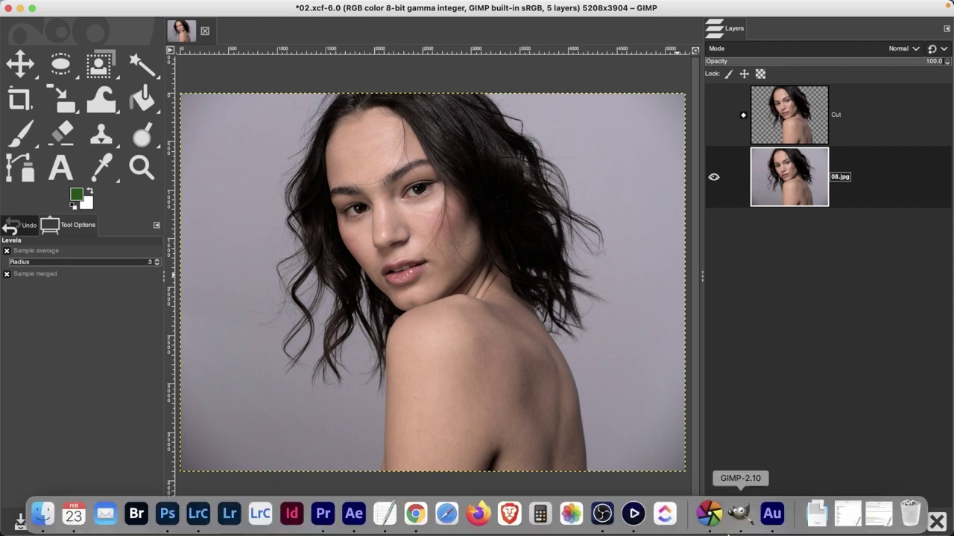
# Step: Toggle the tone curve off and back on in darktable to compare the portrait edit
pyautogui.click(706, 514)
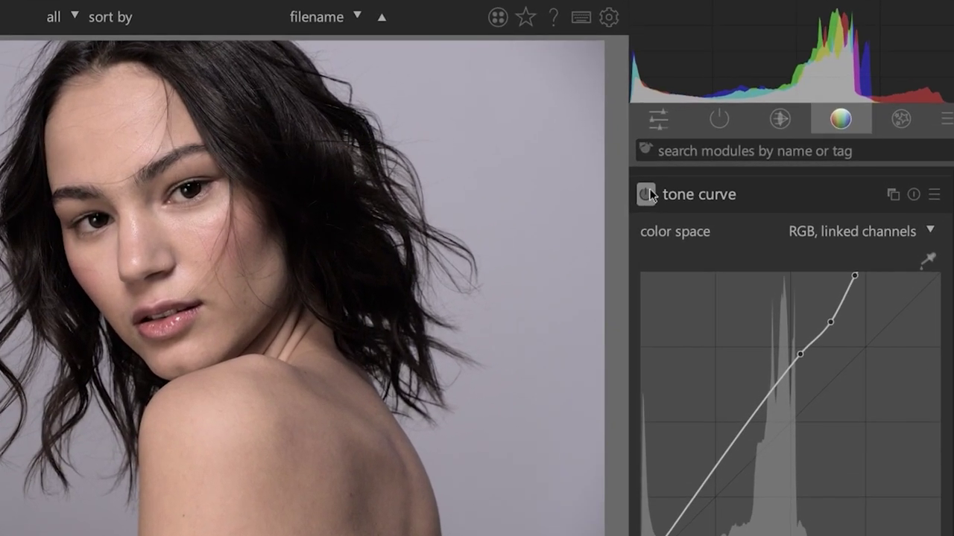
pyautogui.click(646, 195)
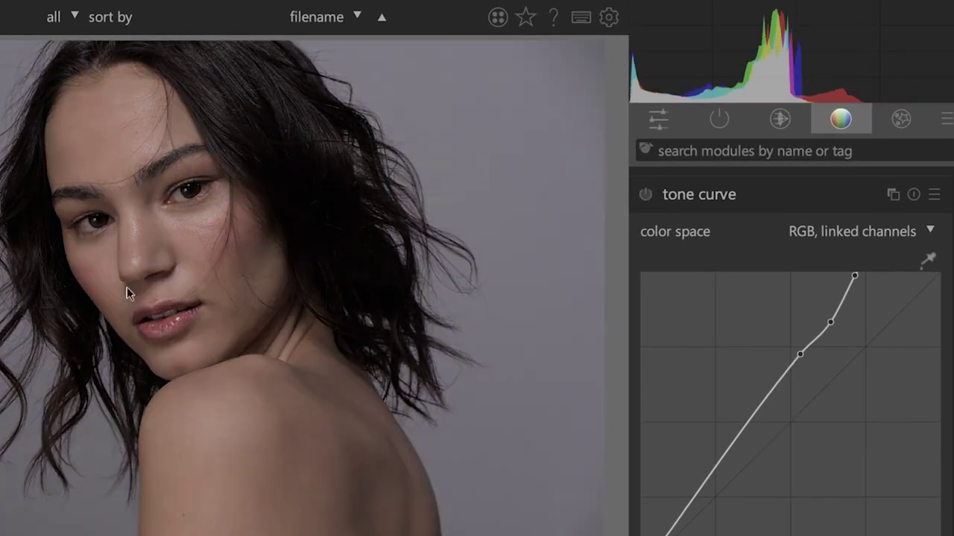
pyautogui.moveTo(909, 85)
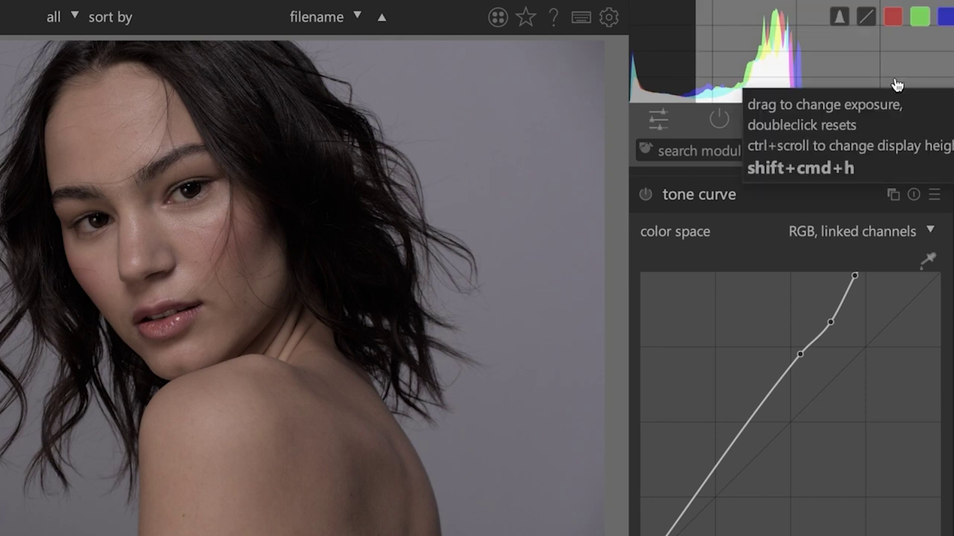
pyautogui.click(647, 195)
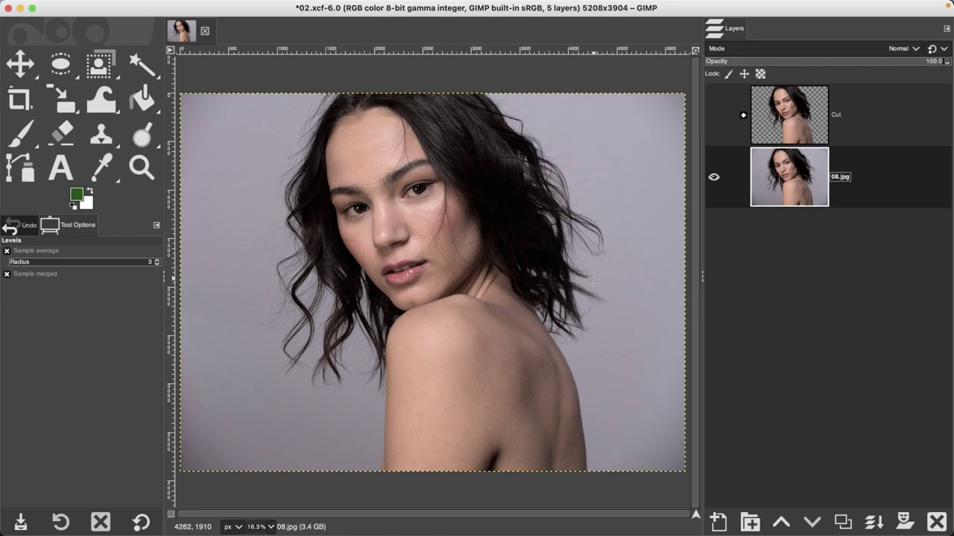
# Step: Create a layer named Color filled with the dark green (0f5415) foreground colour
pyautogui.click(719, 521)
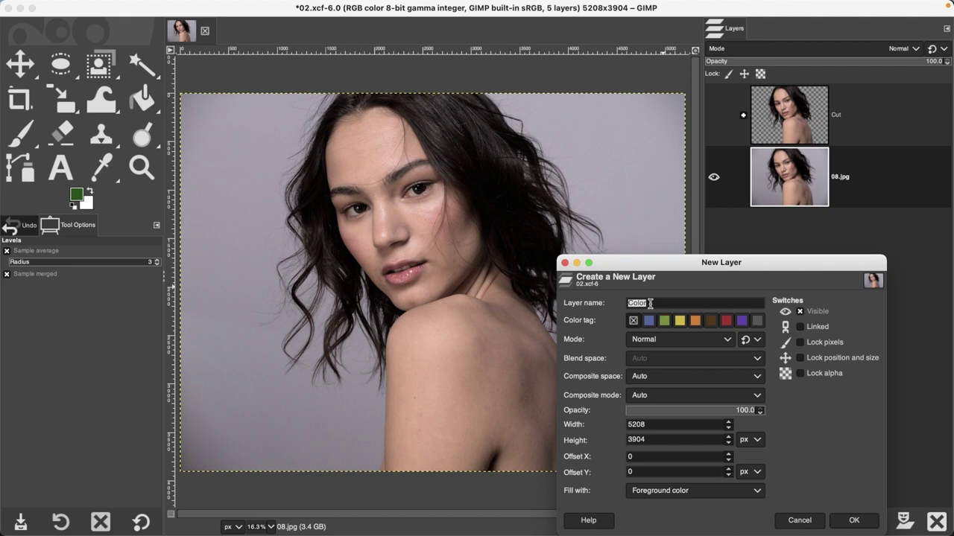
pyautogui.click(799, 520)
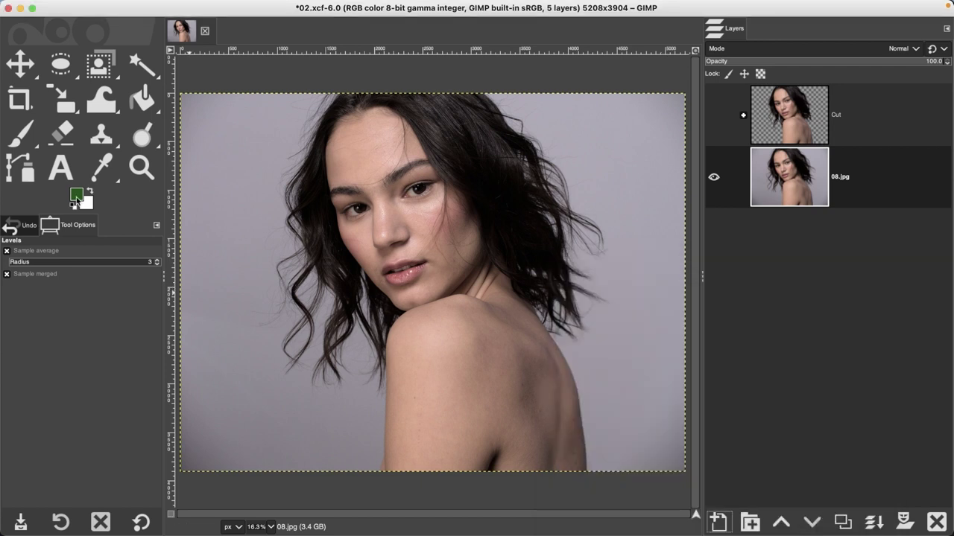
pyautogui.click(76, 196)
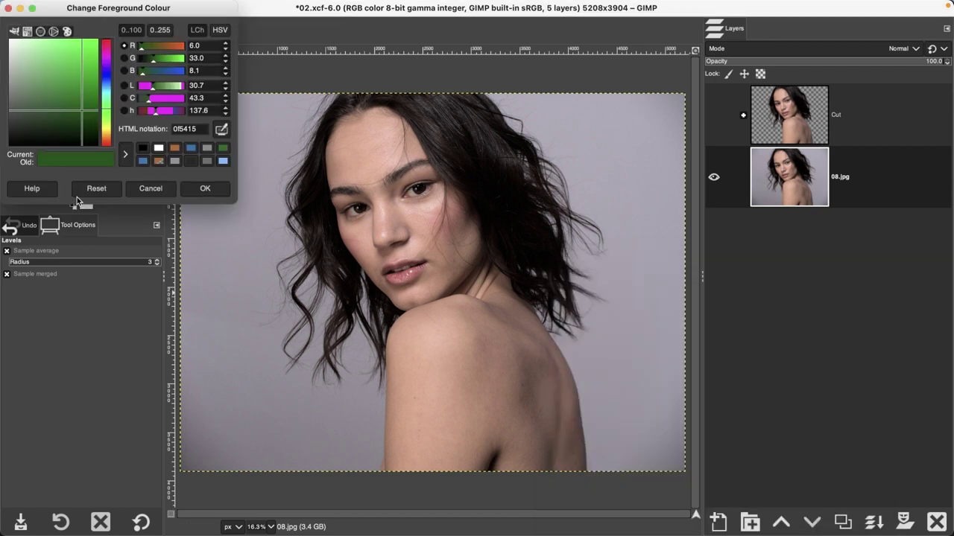
pyautogui.click(151, 188)
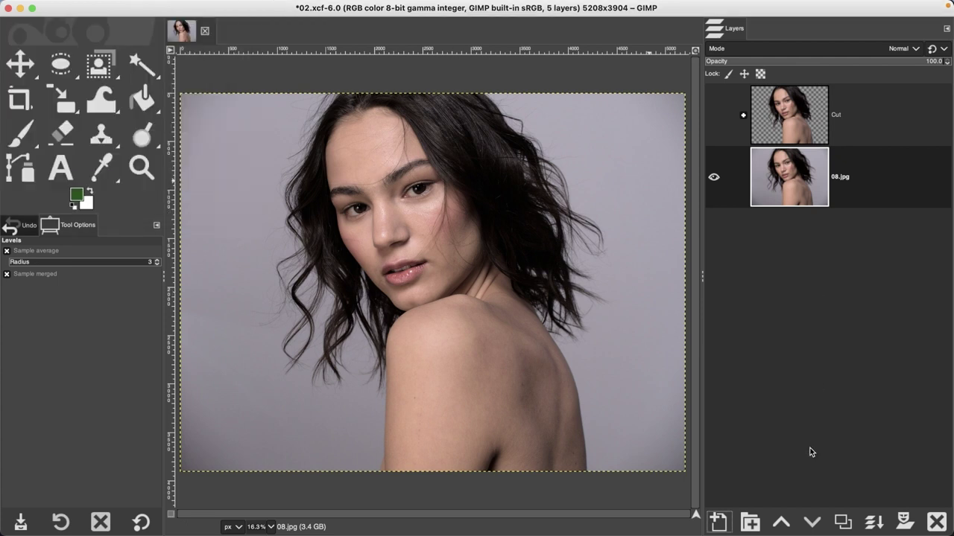
pyautogui.click(718, 522)
pyautogui.click(661, 302)
pyautogui.click(675, 488)
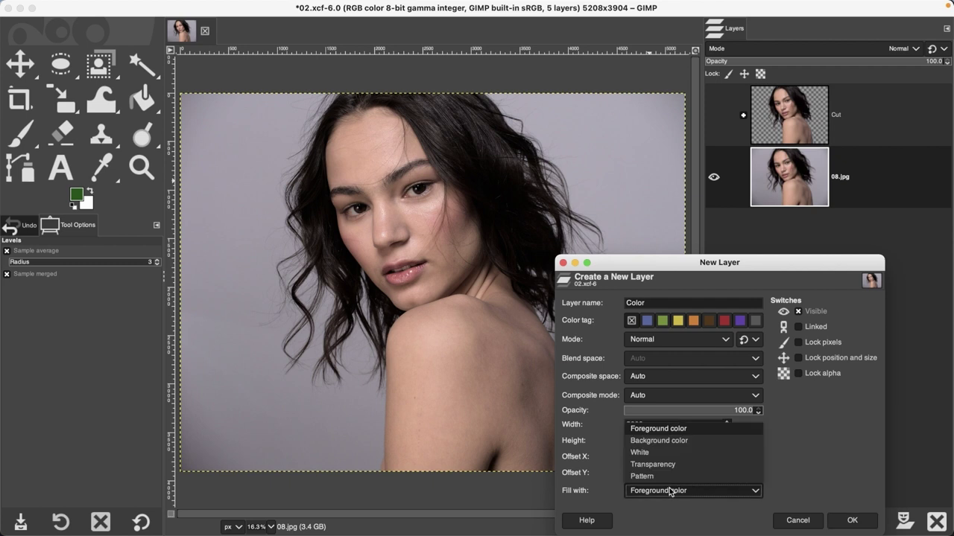
pyautogui.click(672, 426)
pyautogui.click(848, 519)
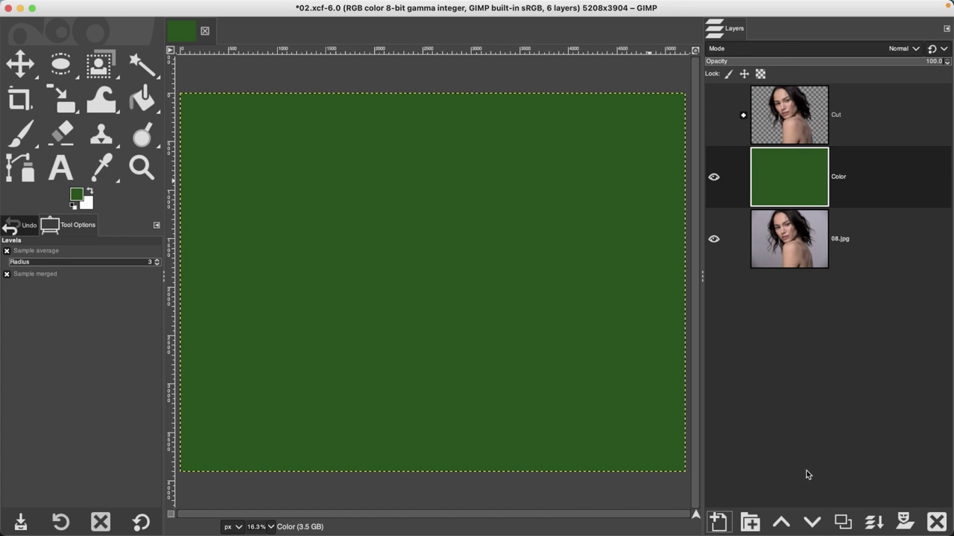
# Step: Lower the Color layer below the photo and duplicate the 08.jpg layer
pyautogui.click(812, 522)
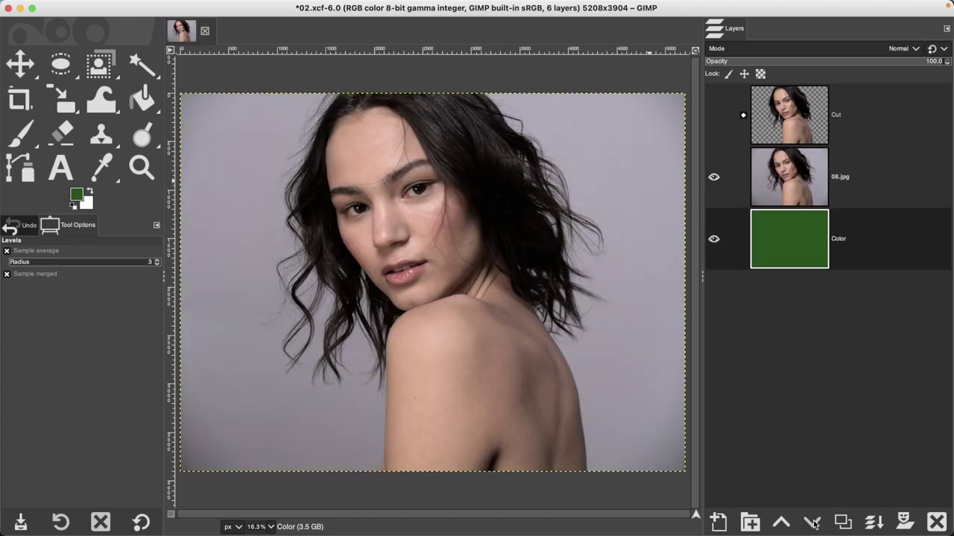
pyautogui.click(831, 195)
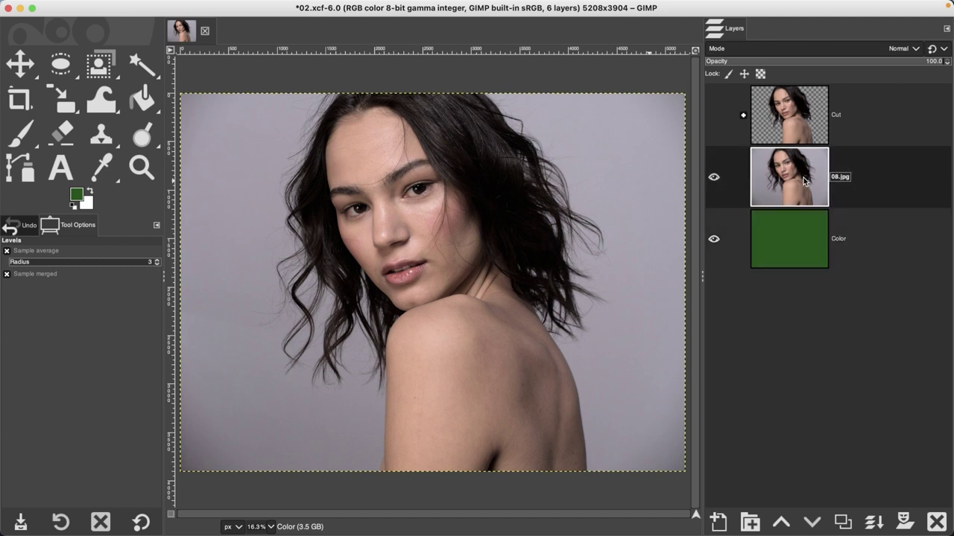
pyautogui.click(842, 522)
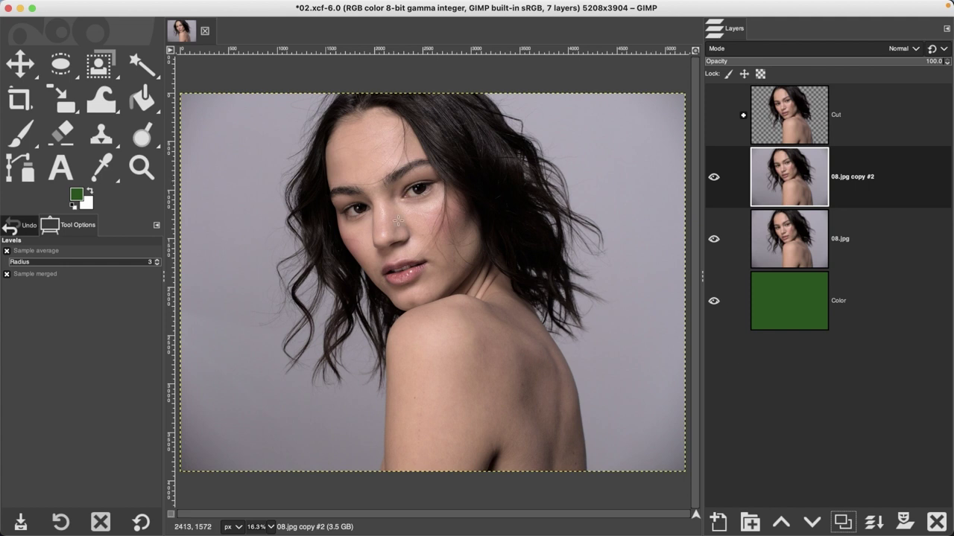
# Step: Desaturate the 08.jpg copy so it becomes grayscale
pyautogui.click(278, 6)
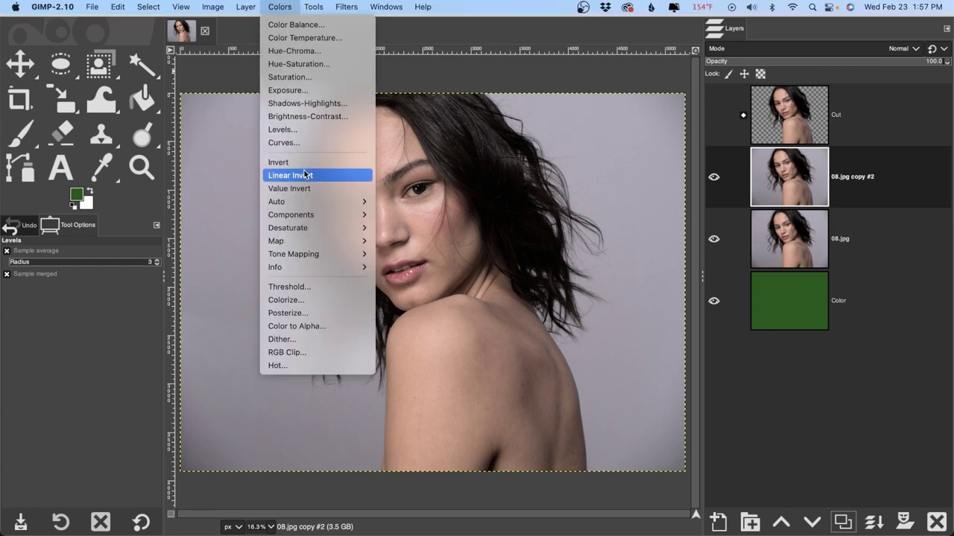
pyautogui.moveTo(336, 228)
pyautogui.click(403, 241)
pyautogui.click(833, 145)
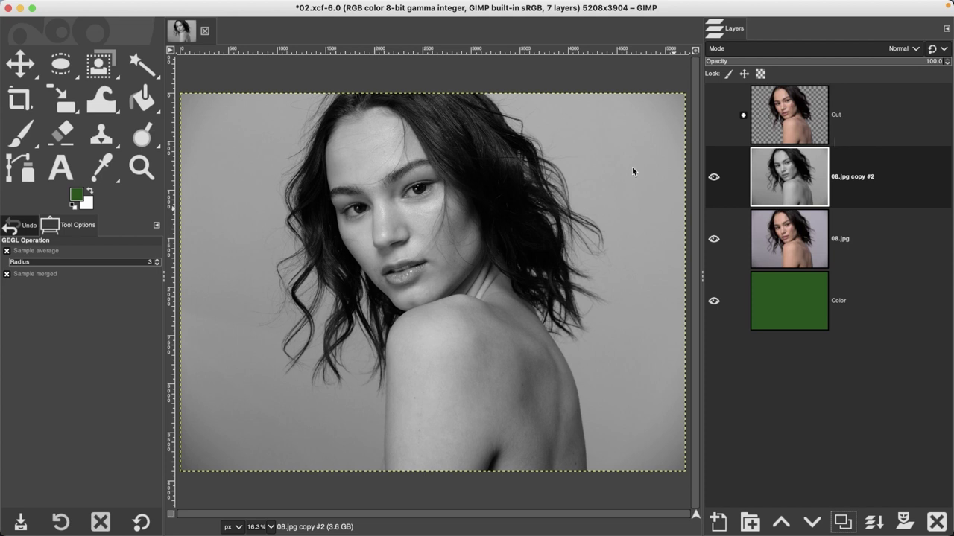
# Step: Apply Levels to the grayscale copy with input black 20, gamma 0.84 and white 150
pyautogui.click(279, 6)
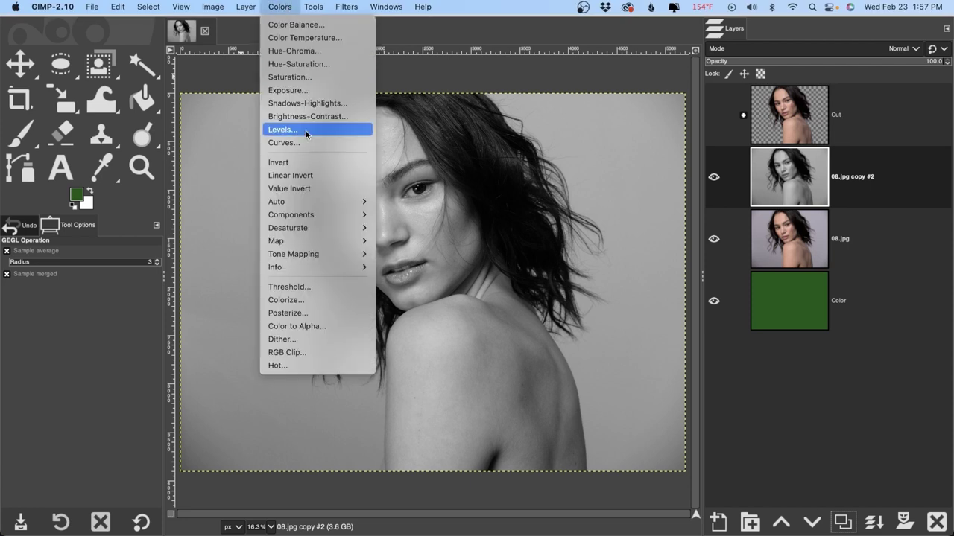
pyautogui.click(283, 129)
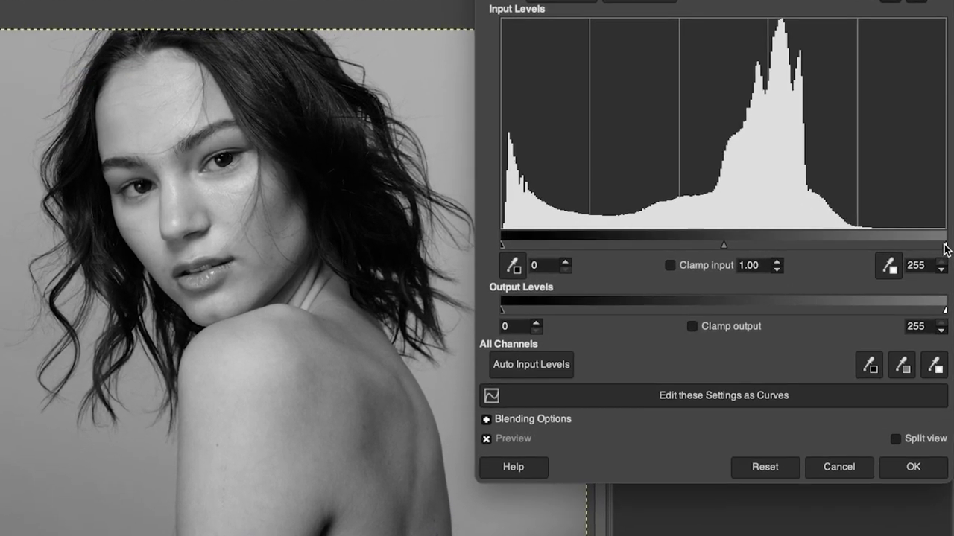
pyautogui.moveTo(945, 252); pyautogui.dragTo(768, 251)
pyautogui.moveTo(694, 243); pyautogui.dragTo(654, 244)
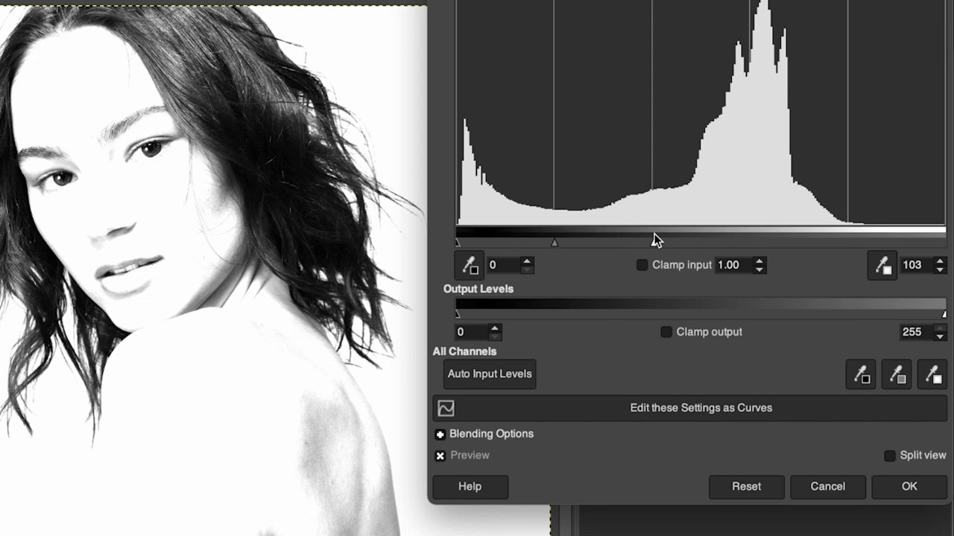
pyautogui.moveTo(654, 240); pyautogui.dragTo(742, 241)
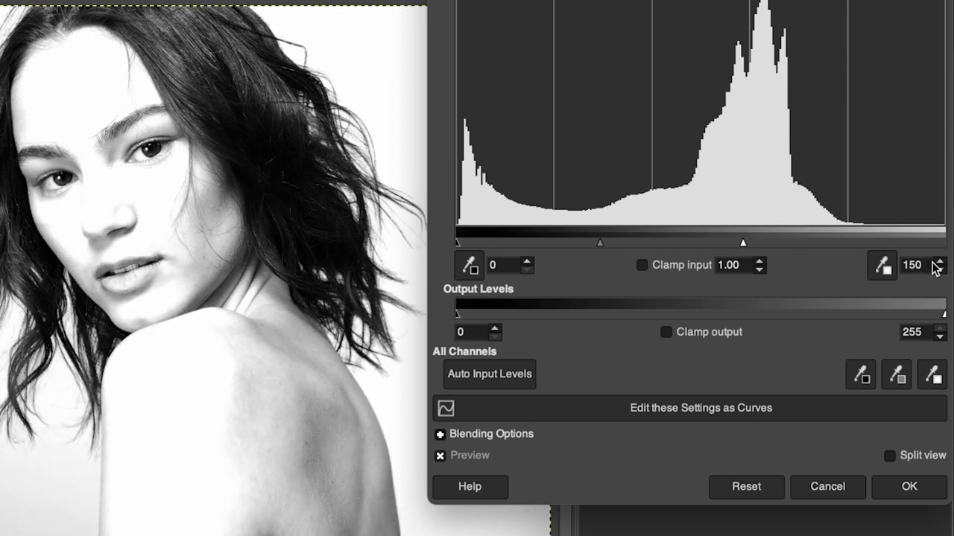
pyautogui.doubleClick(907, 265)
pyautogui.press('Return')
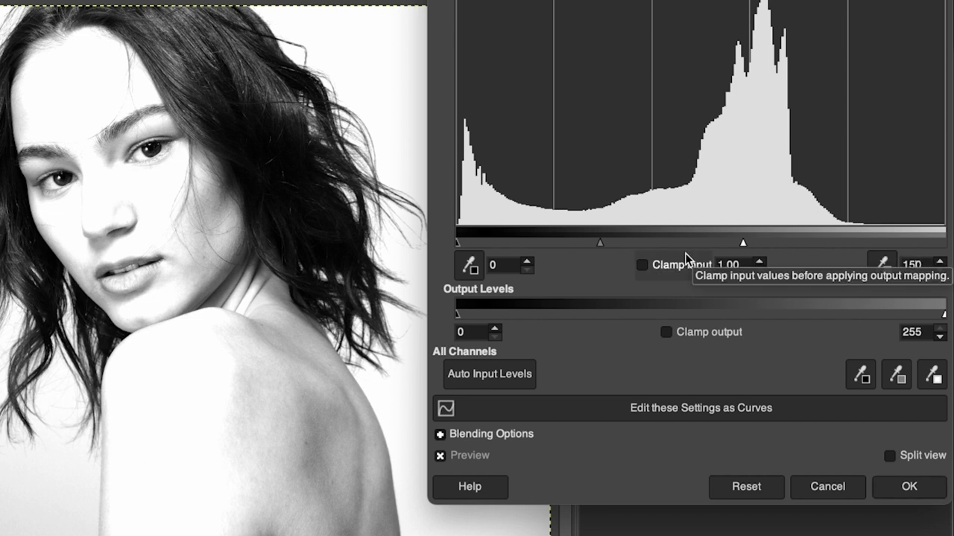
pyautogui.moveTo(457, 240); pyautogui.dragTo(523, 249)
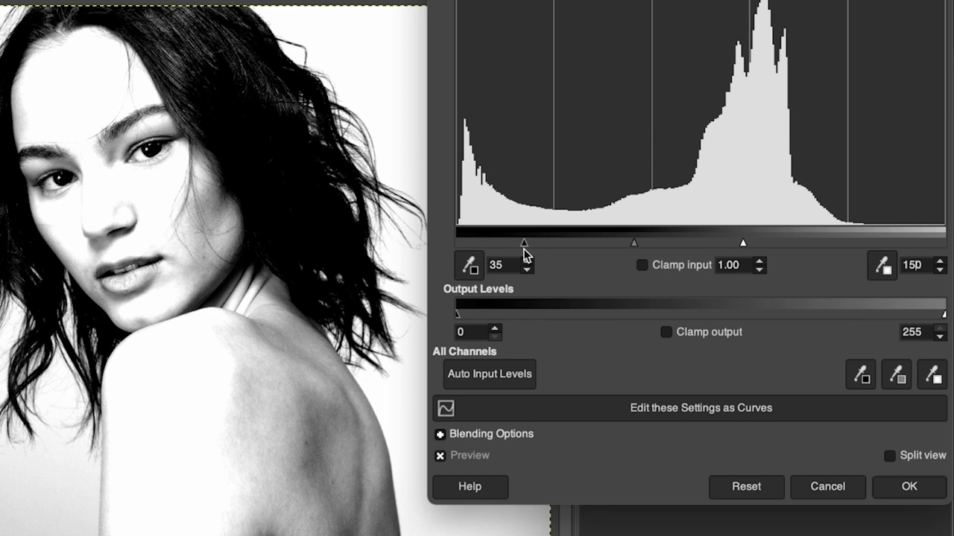
pyautogui.moveTo(523, 249); pyautogui.dragTo(492, 249)
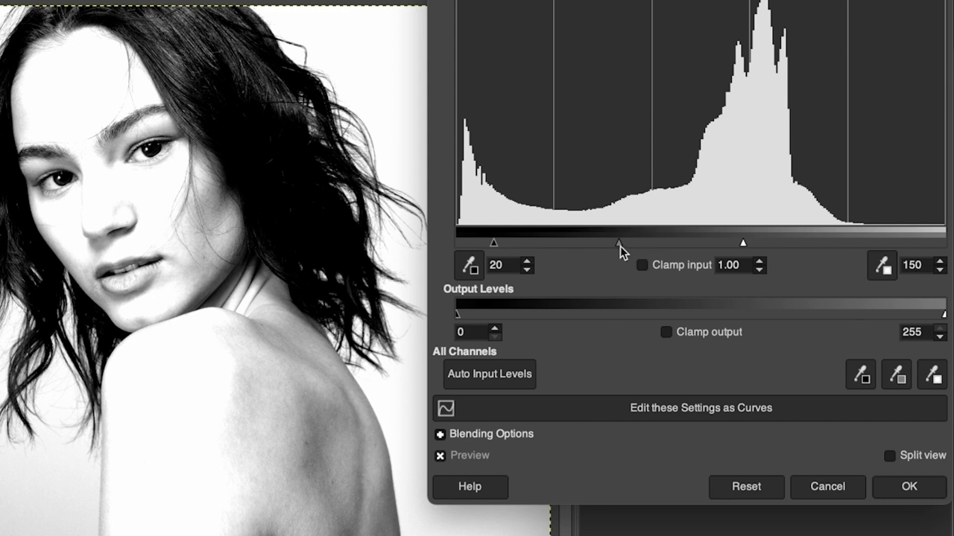
pyautogui.moveTo(620, 246)
pyautogui.mouseDown()
pyautogui.moveTo(638, 246)
pyautogui.moveTo(627, 249)
pyautogui.mouseUp()
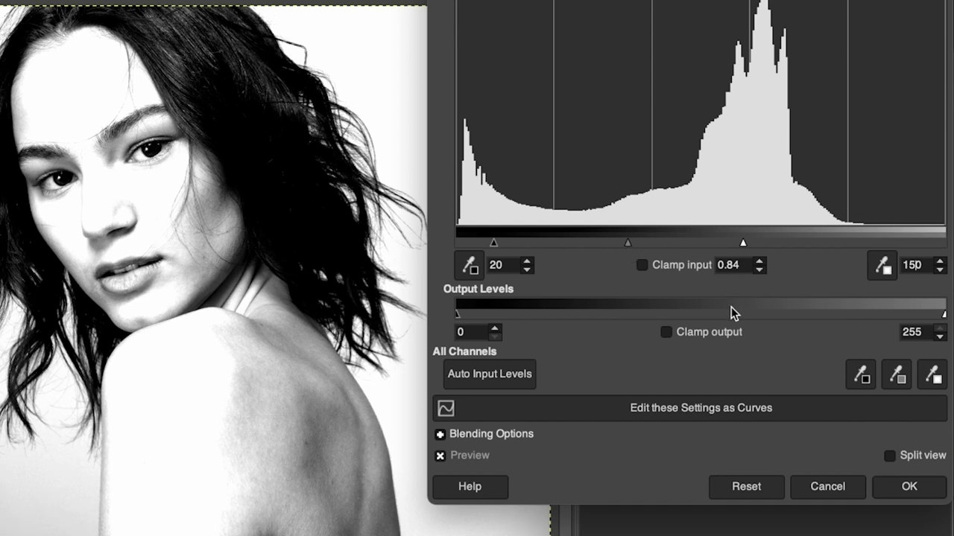
pyautogui.click(902, 485)
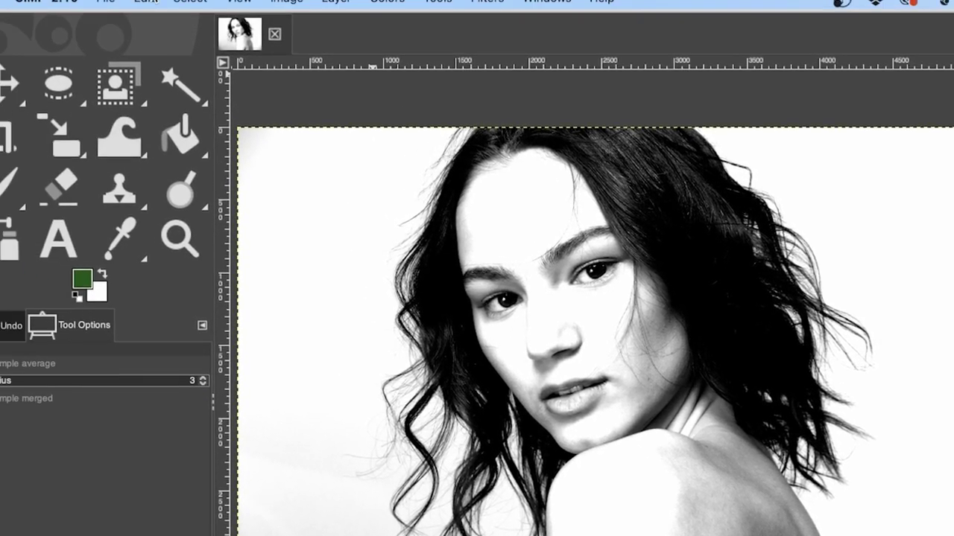
# Step: Copy the visible black-and-white image, give 08.jpg a white mask, and paste the copy in
pyautogui.click(185, 6)
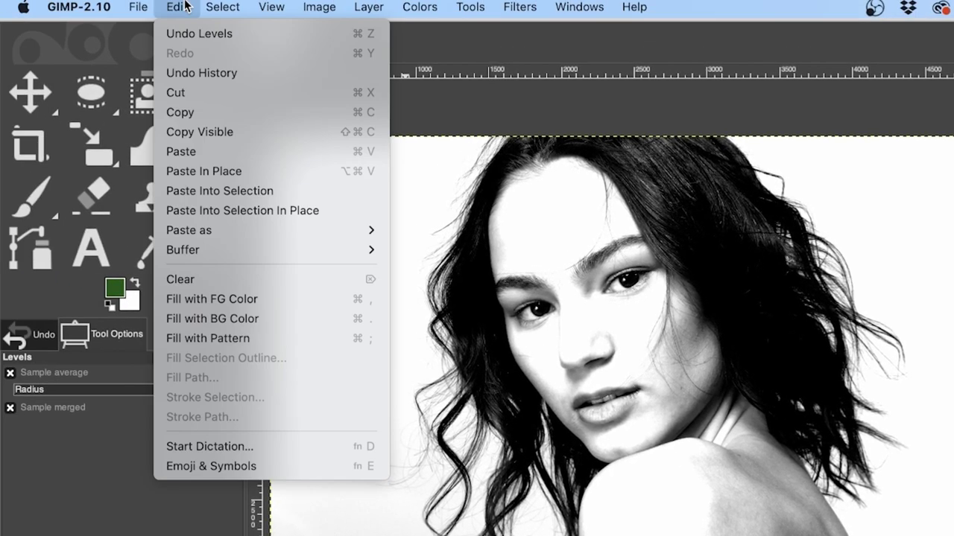
pyautogui.click(198, 132)
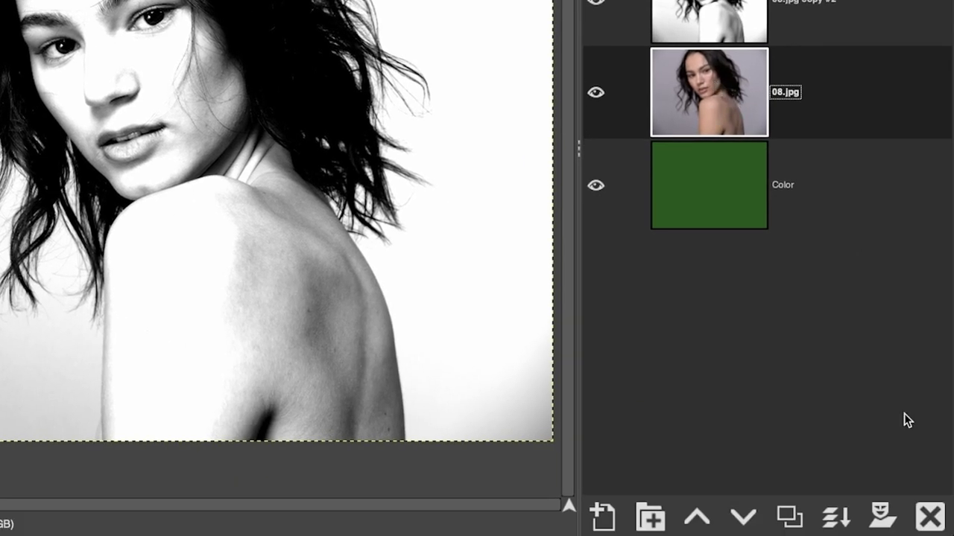
pyautogui.click(882, 515)
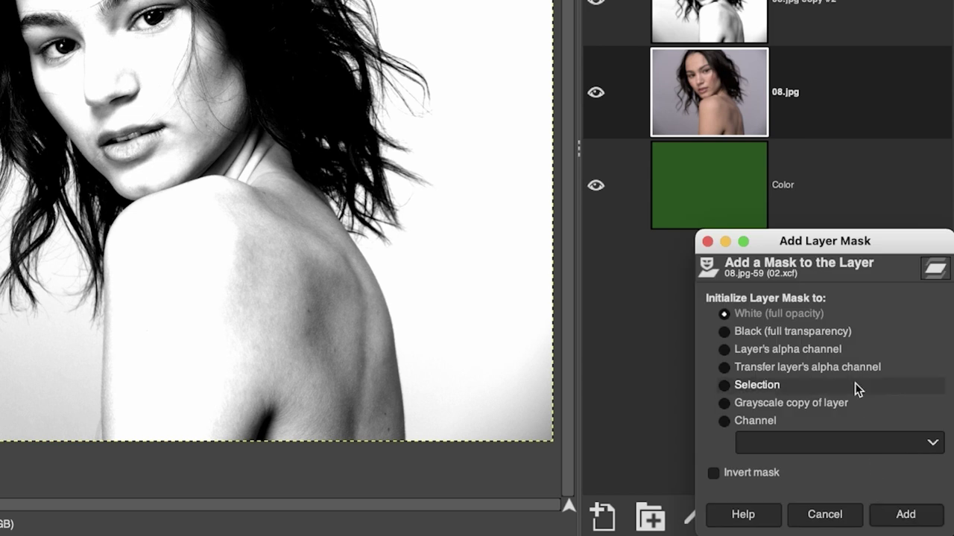
pyautogui.click(894, 515)
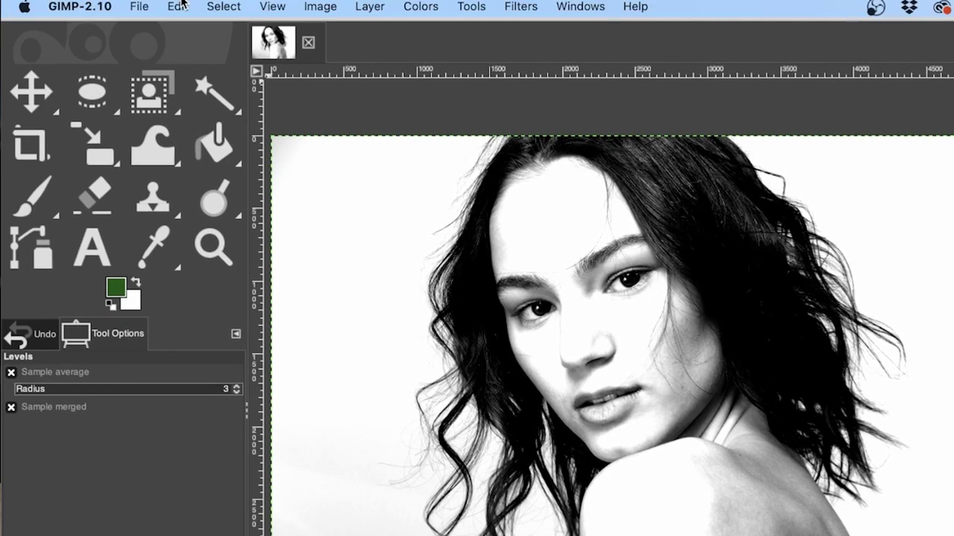
pyautogui.click(179, 6)
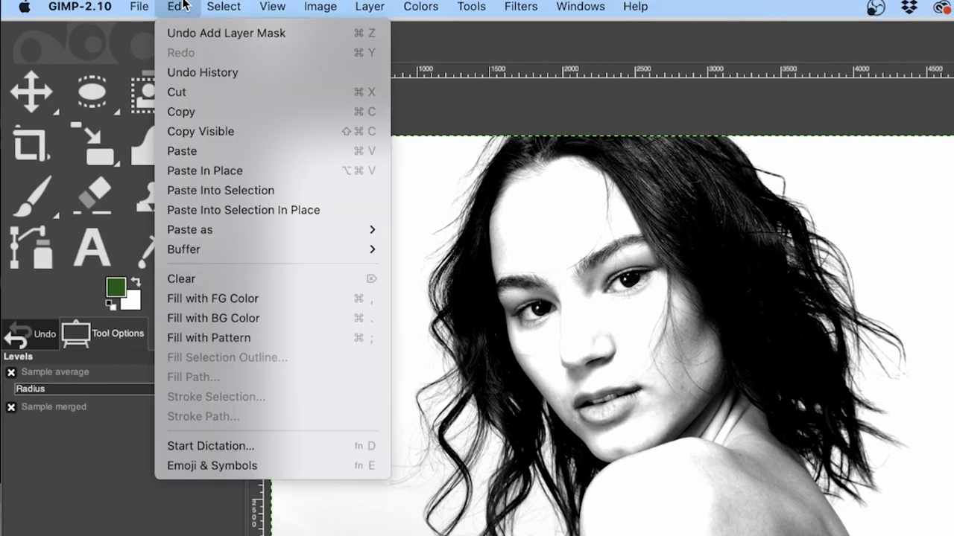
pyautogui.click(210, 154)
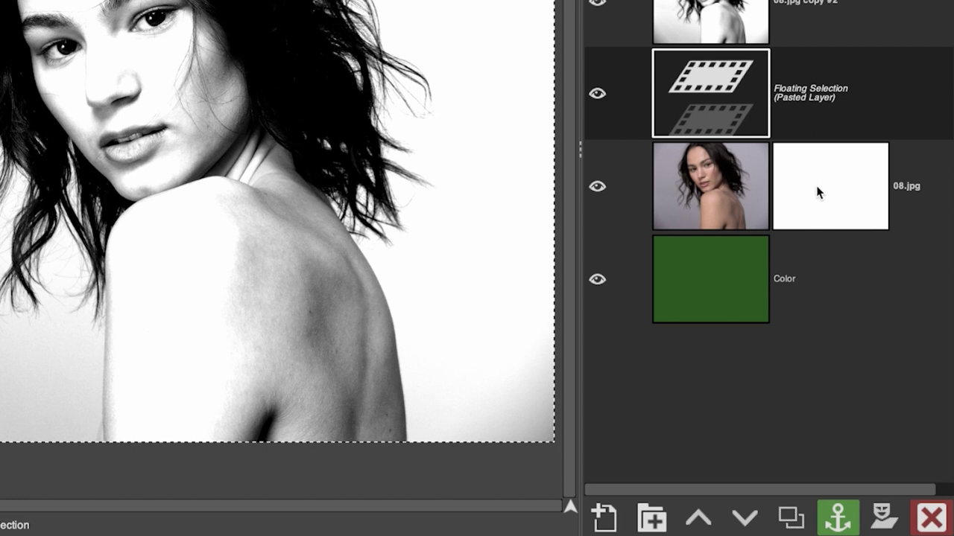
# Step: Anchor the pasted image into the 08.jpg mask, hide the grayscale copy, and invert the mask
pyautogui.click(837, 516)
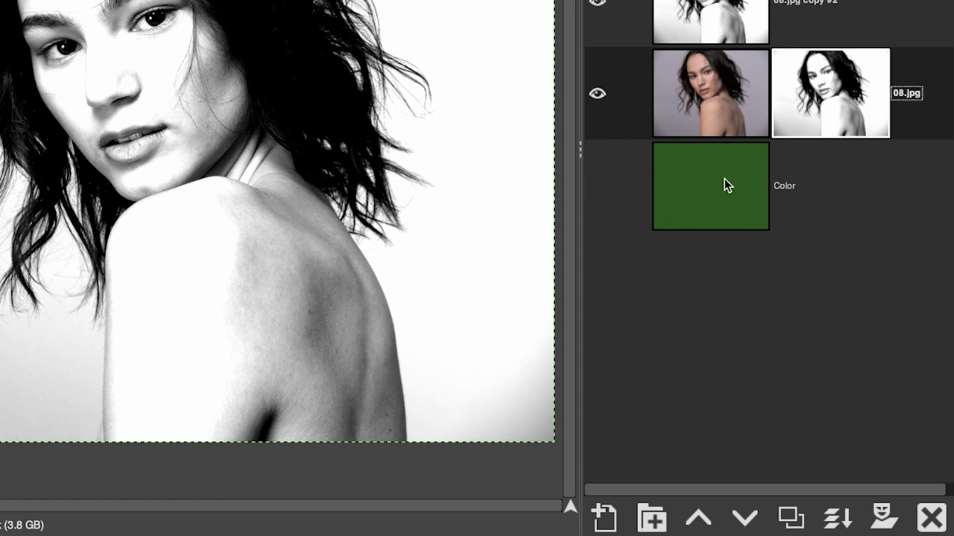
pyautogui.click(597, 4)
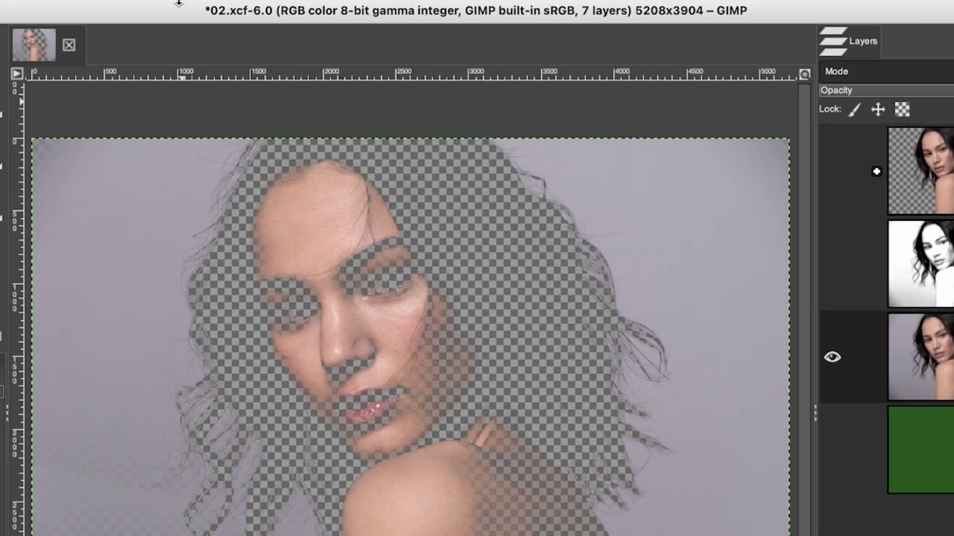
pyautogui.click(180, 8)
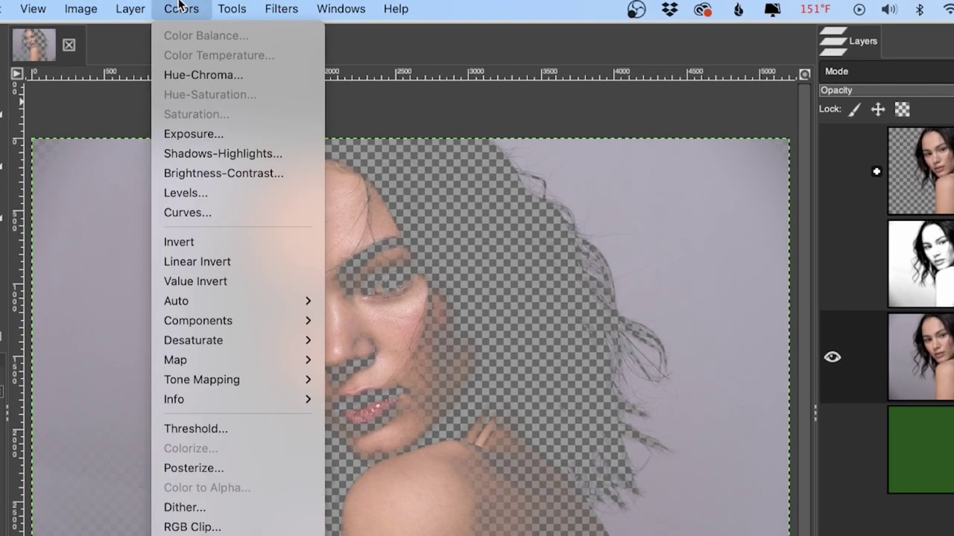
pyautogui.click(221, 242)
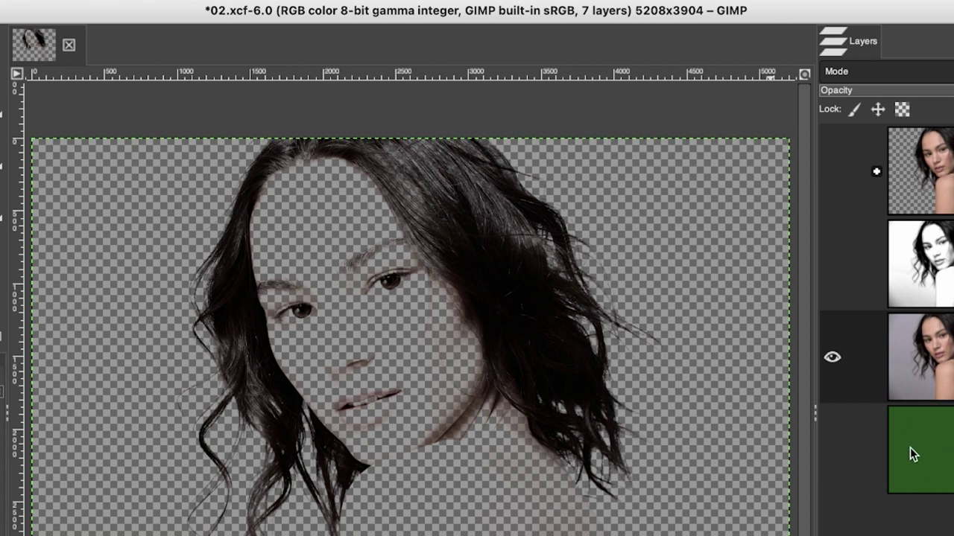
# Step: Show the green Color layer and paint white with a large brush over the face and body
pyautogui.click(831, 452)
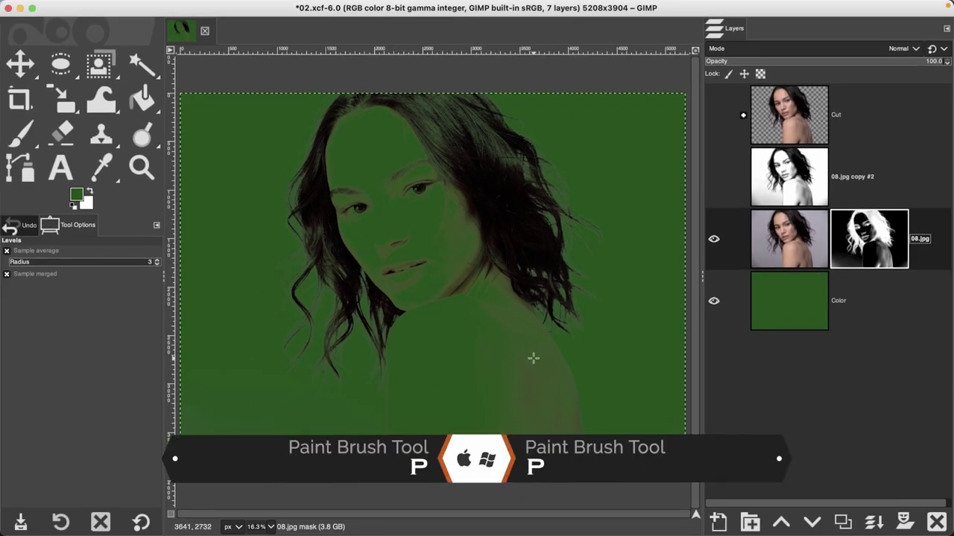
pyautogui.press('p')
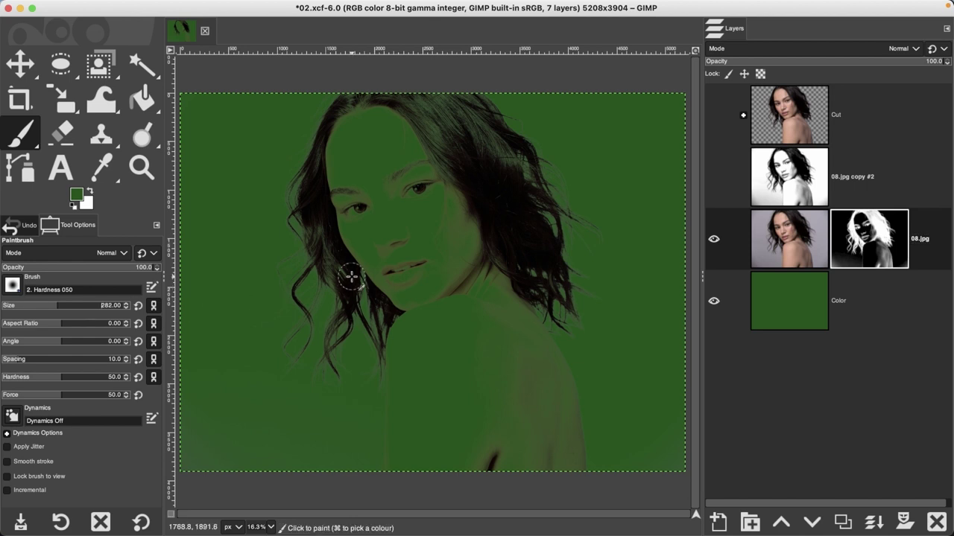
pyautogui.click(105, 304)
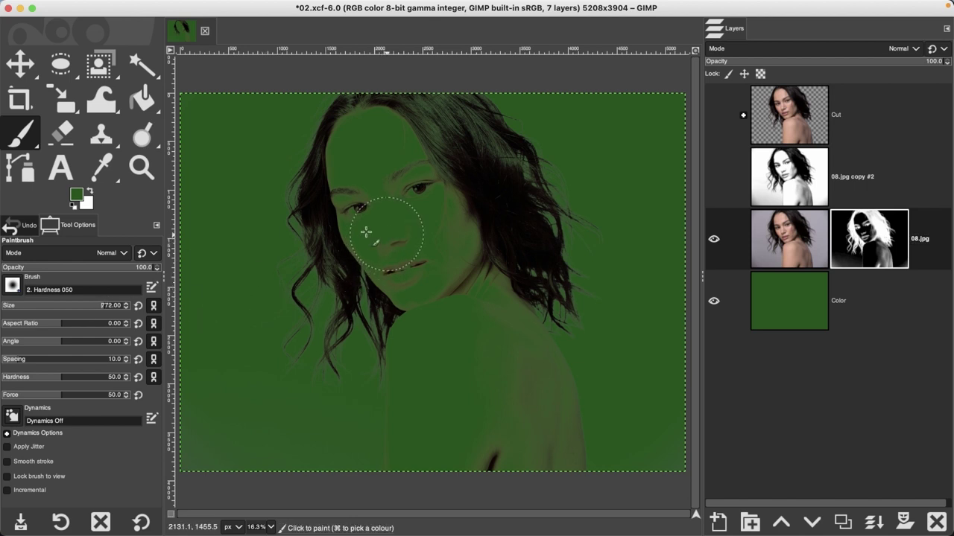
pyautogui.click(73, 208)
pyautogui.click(89, 192)
pyautogui.moveTo(390, 204)
pyautogui.mouseDown()
pyautogui.moveTo(374, 233)
pyautogui.moveTo(355, 182)
pyautogui.moveTo(365, 132)
pyautogui.moveTo(394, 126)
pyautogui.moveTo(460, 134)
pyautogui.moveTo(487, 184)
pyautogui.moveTo(489, 218)
pyautogui.moveTo(446, 160)
pyautogui.moveTo(429, 256)
pyautogui.moveTo(409, 153)
pyautogui.moveTo(352, 154)
pyautogui.moveTo(371, 123)
pyautogui.moveTo(440, 114)
pyautogui.moveTo(440, 99)
pyautogui.moveTo(485, 192)
pyautogui.moveTo(441, 288)
pyautogui.moveTo(399, 269)
pyautogui.moveTo(362, 220)
pyautogui.moveTo(405, 245)
pyautogui.moveTo(459, 315)
pyautogui.moveTo(473, 465)
pyautogui.moveTo(549, 470)
pyautogui.moveTo(479, 266)
pyautogui.moveTo(529, 370)
pyautogui.moveTo(546, 465)
pyautogui.moveTo(539, 384)
pyautogui.moveTo(545, 452)
pyautogui.moveTo(427, 454)
pyautogui.moveTo(413, 466)
pyautogui.moveTo(424, 336)
pyautogui.moveTo(417, 463)
pyautogui.moveTo(493, 416)
pyautogui.moveTo(516, 314)
pyautogui.moveTo(549, 471)
pyautogui.moveTo(526, 368)
pyautogui.moveTo(481, 321)
pyautogui.moveTo(419, 300)
pyautogui.moveTo(362, 223)
pyautogui.moveTo(328, 213)
pyautogui.moveTo(348, 154)
pyautogui.moveTo(335, 111)
pyautogui.moveTo(406, 108)
pyautogui.moveTo(473, 138)
pyautogui.moveTo(487, 169)
pyautogui.moveTo(560, 174)
pyautogui.moveTo(572, 205)
pyautogui.moveTo(511, 270)
pyautogui.moveTo(476, 234)
pyautogui.moveTo(456, 287)
pyautogui.moveTo(410, 294)
pyautogui.moveTo(372, 257)
pyautogui.moveTo(432, 292)
pyautogui.moveTo(436, 348)
pyautogui.moveTo(425, 362)
pyautogui.moveTo(439, 330)
pyautogui.moveTo(418, 369)
pyautogui.moveTo(412, 423)
pyautogui.moveTo(507, 380)
pyautogui.moveTo(503, 357)
pyautogui.moveTo(529, 320)
pyautogui.moveTo(562, 360)
pyautogui.moveTo(579, 464)
pyautogui.moveTo(564, 394)
pyautogui.moveTo(404, 307)
pyautogui.moveTo(387, 466)
pyautogui.moveTo(383, 346)
pyautogui.moveTo(437, 306)
pyautogui.moveTo(496, 346)
pyautogui.moveTo(574, 432)
pyautogui.moveTo(536, 415)
pyautogui.moveTo(552, 198)
pyautogui.mouseUp()
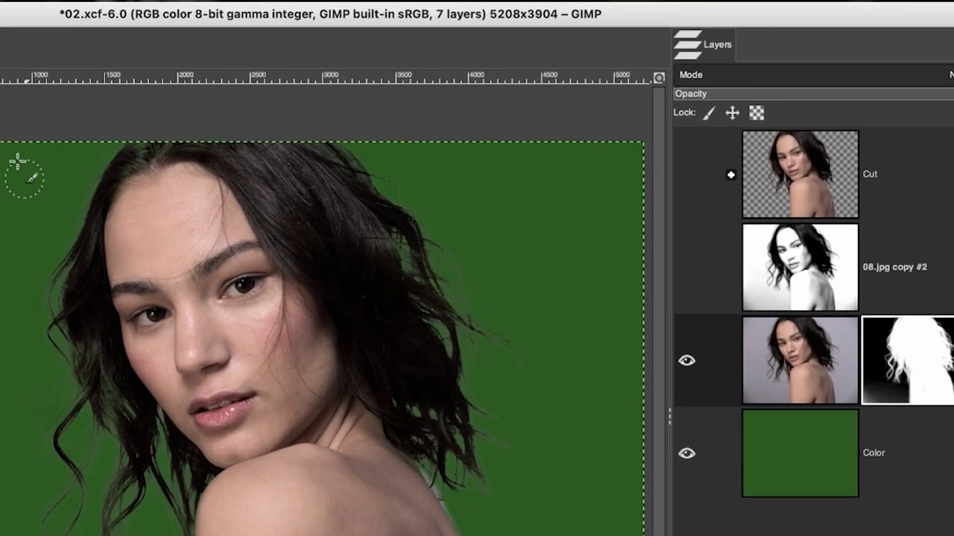
# Step: Set the mask's Levels gamma to 0.77, then hide the green Color layer to show transparency
pyautogui.click(37, 12)
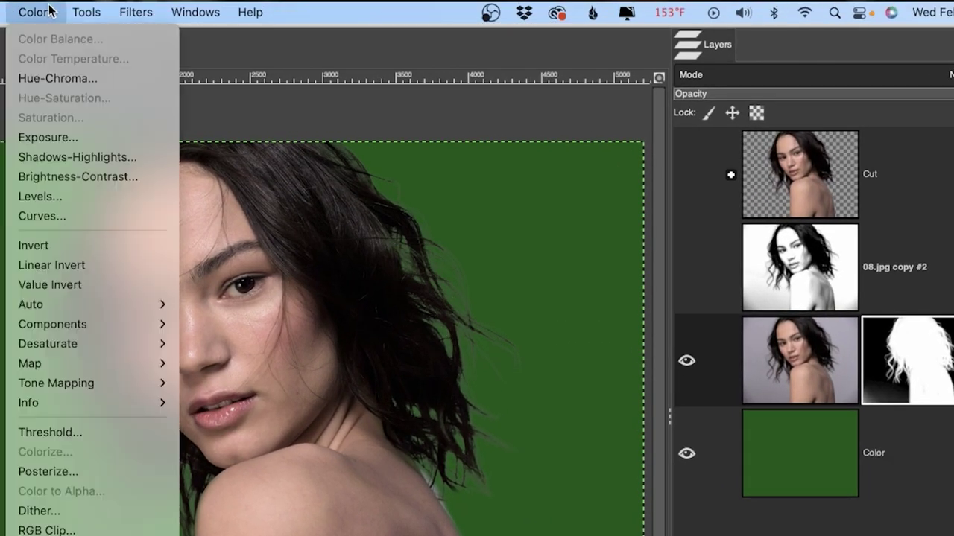
pyautogui.click(38, 196)
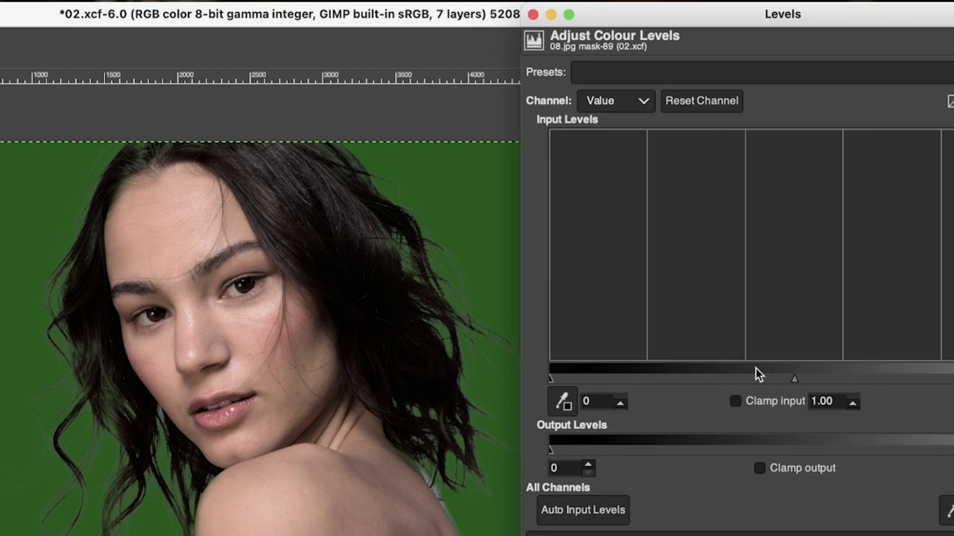
pyautogui.moveTo(792, 378); pyautogui.dragTo(928, 385)
pyautogui.moveTo(833, 383); pyautogui.dragTo(821, 385)
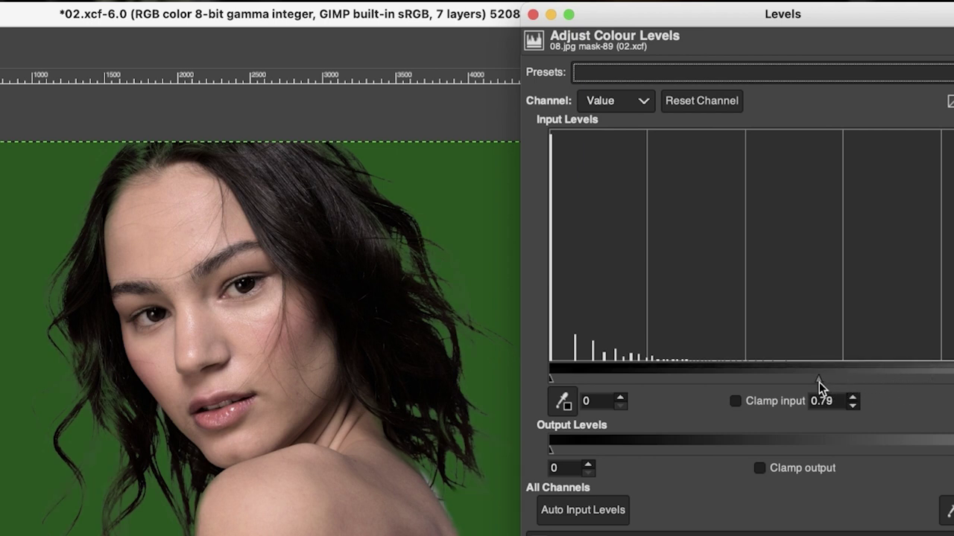
pyautogui.press('Return')
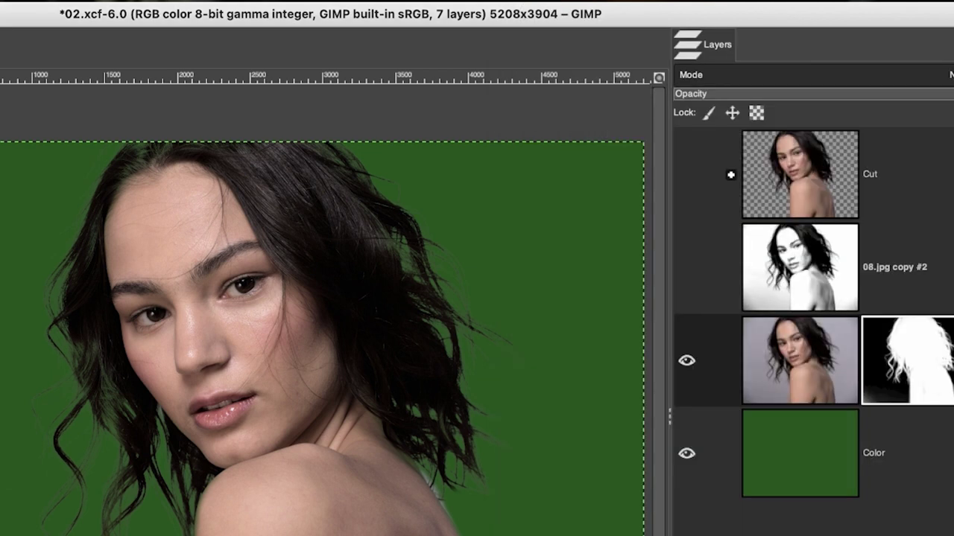
pyautogui.click(687, 453)
pyautogui.click(686, 455)
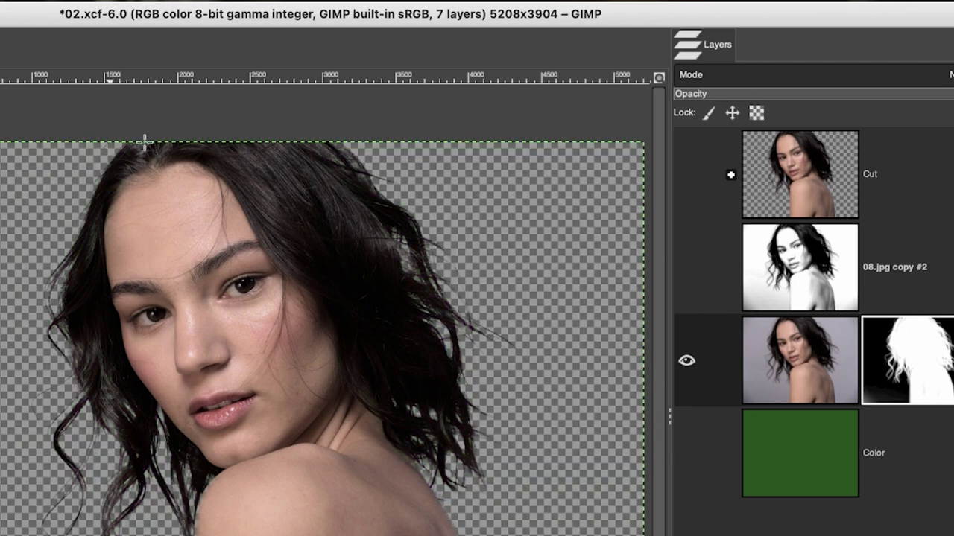